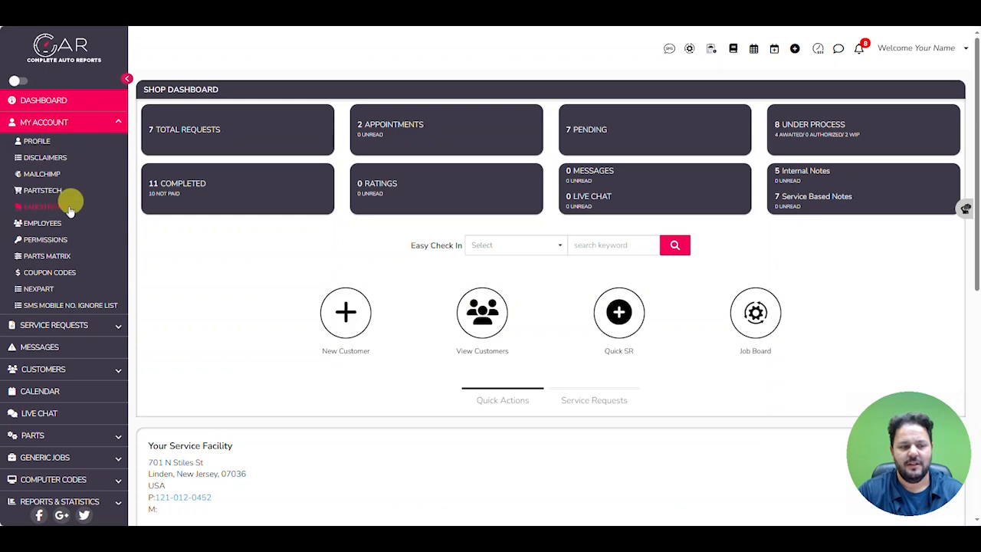
Step: Open the shop's Coupon Codes list and view the actions available for coupon 20241
left_click(49, 273)
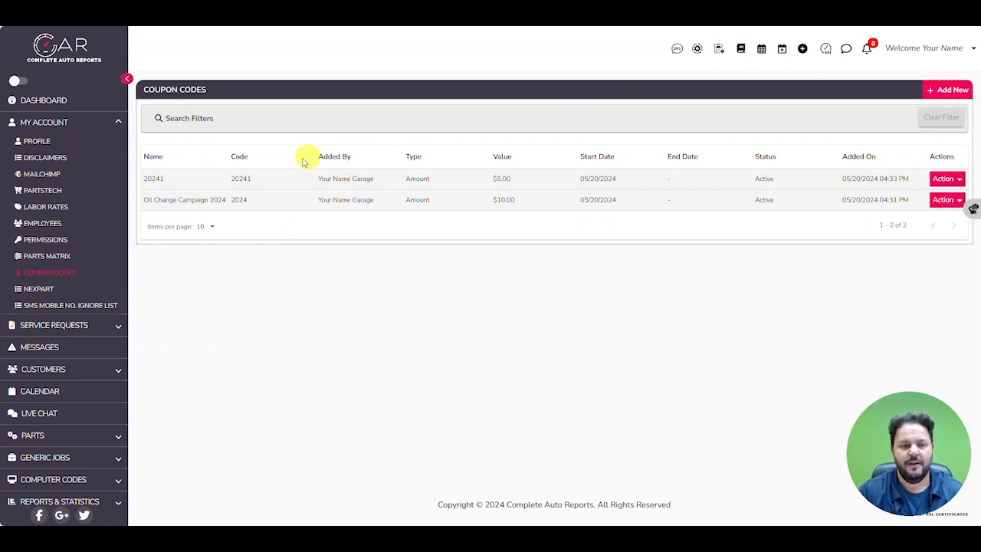
left_click(946, 179)
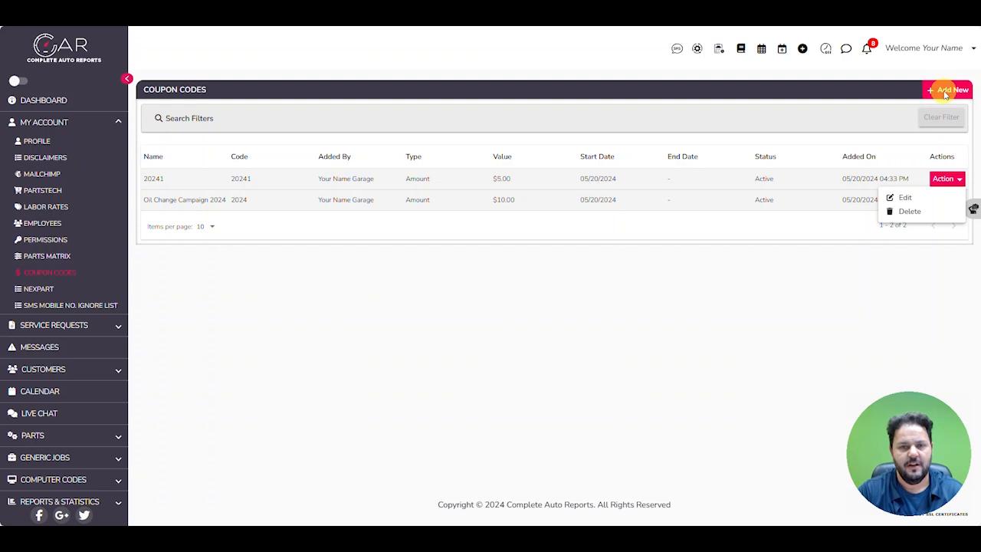
left_click(742, 88)
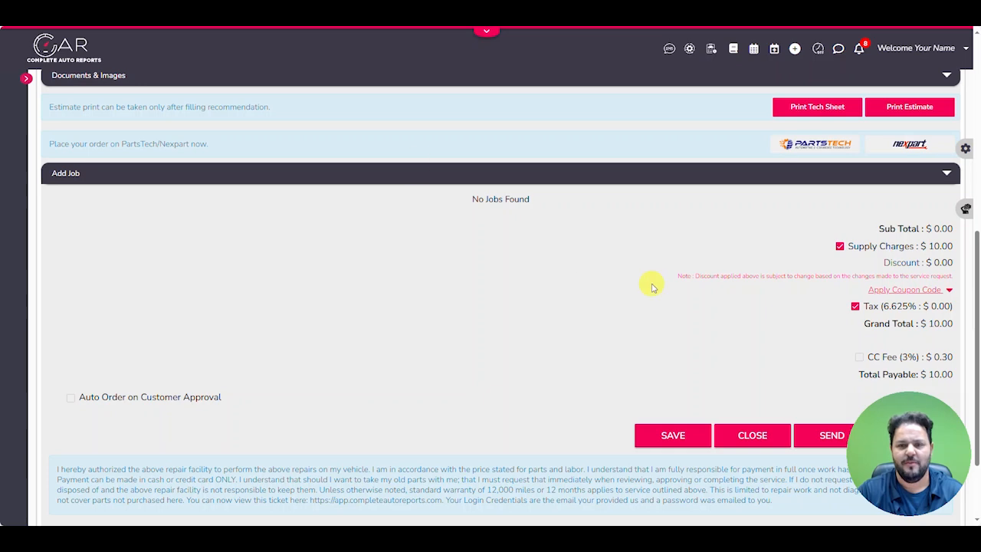
Step: Expand the Apply Coupon Code section in the service request's totals
scroll(744, 345, "down", 2)
scroll(748, 344, "up", 5)
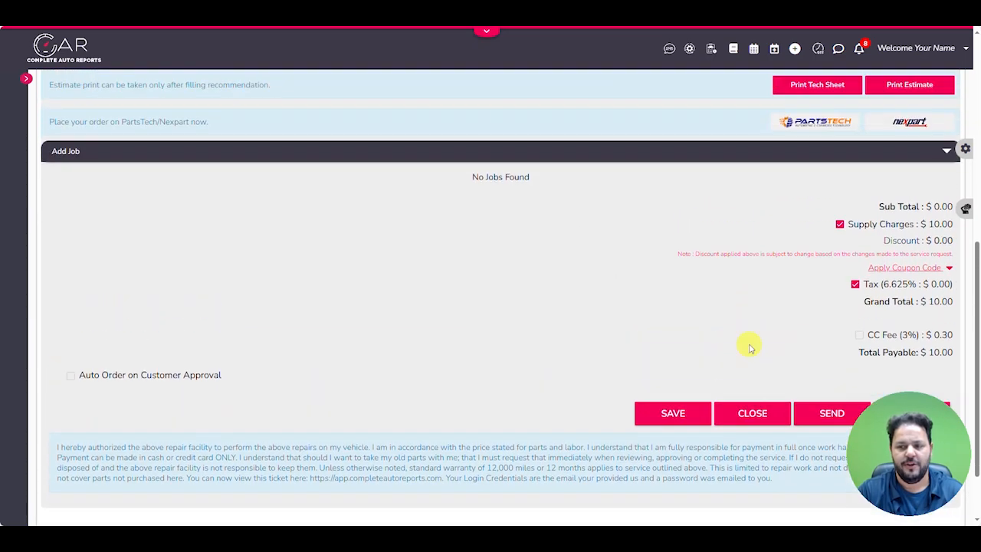
scroll(744, 337, "up", 2)
scroll(662, 312, "down", 6)
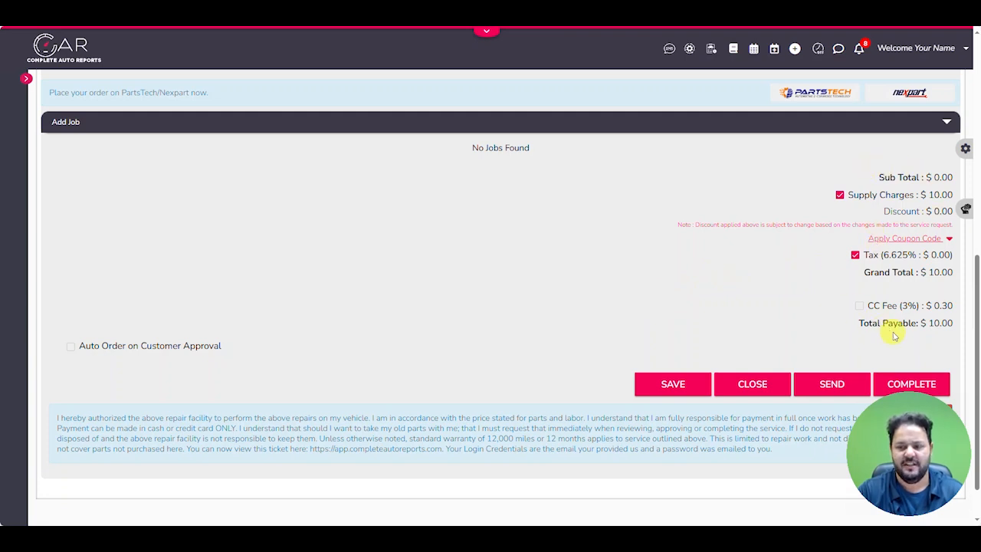
left_click(949, 239)
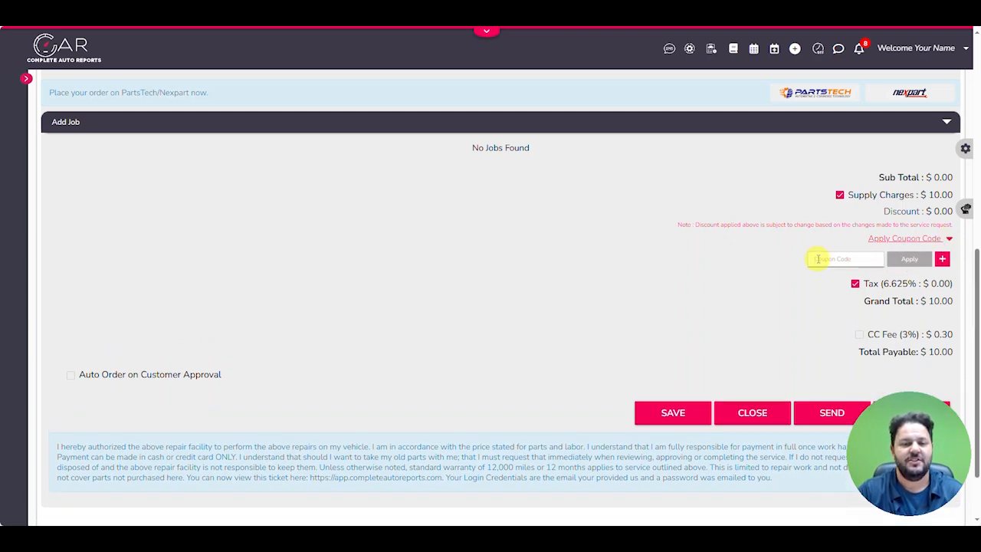
Step: Create and apply a quick coupon with code 10off, no end date, type Percentage, value 10 and a maximum redemption limit of $150
left_click(943, 261)
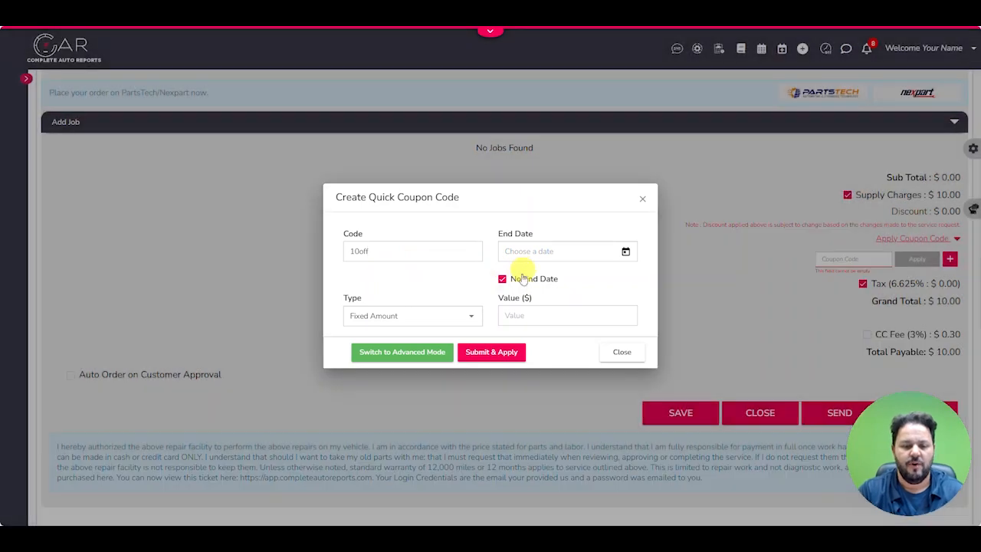
left_click(465, 317)
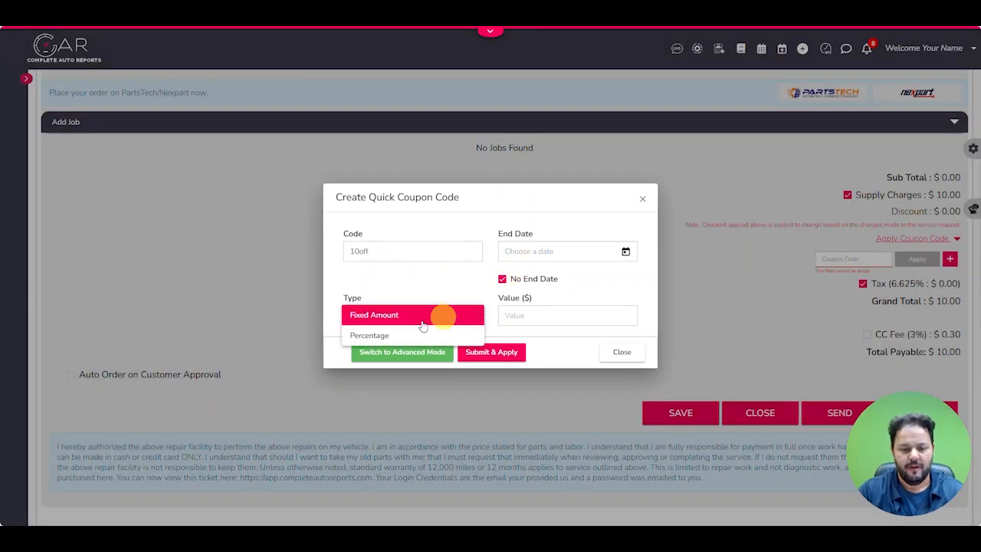
left_click(394, 331)
left_click(530, 299)
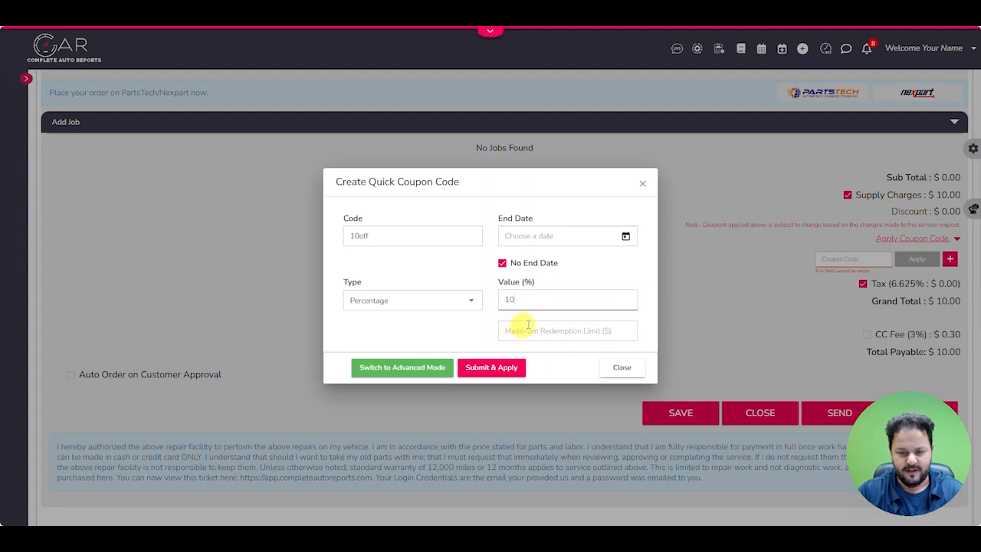
left_click(529, 328)
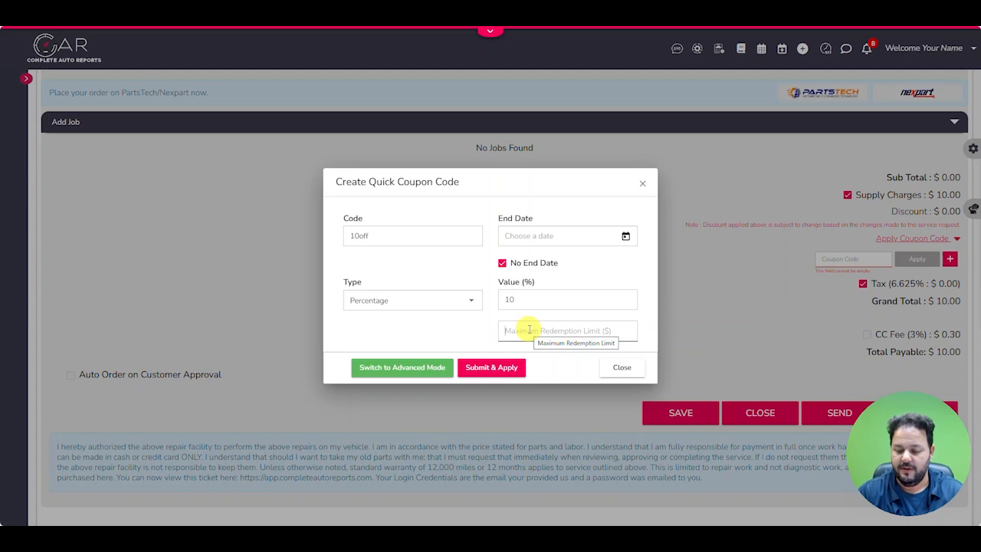
type("150")
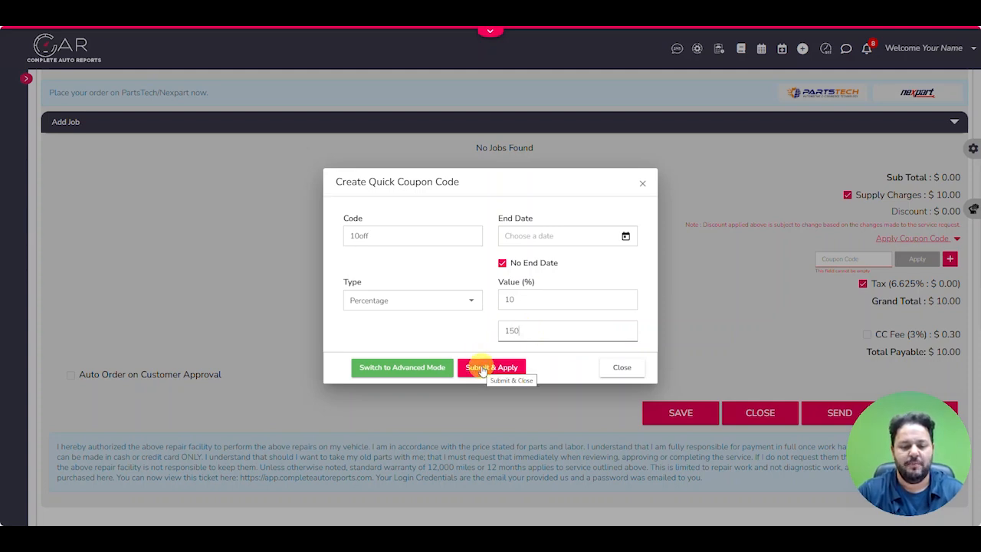
left_click(481, 368)
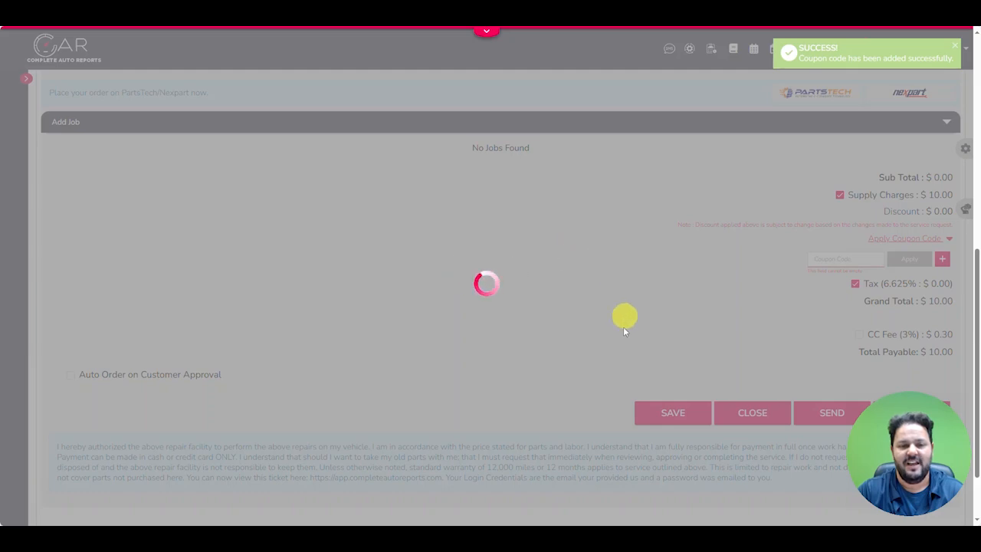
Step: Expand the service request's applied coupons and check the 10off code and the discount amount
scroll(613, 306, "down", 7)
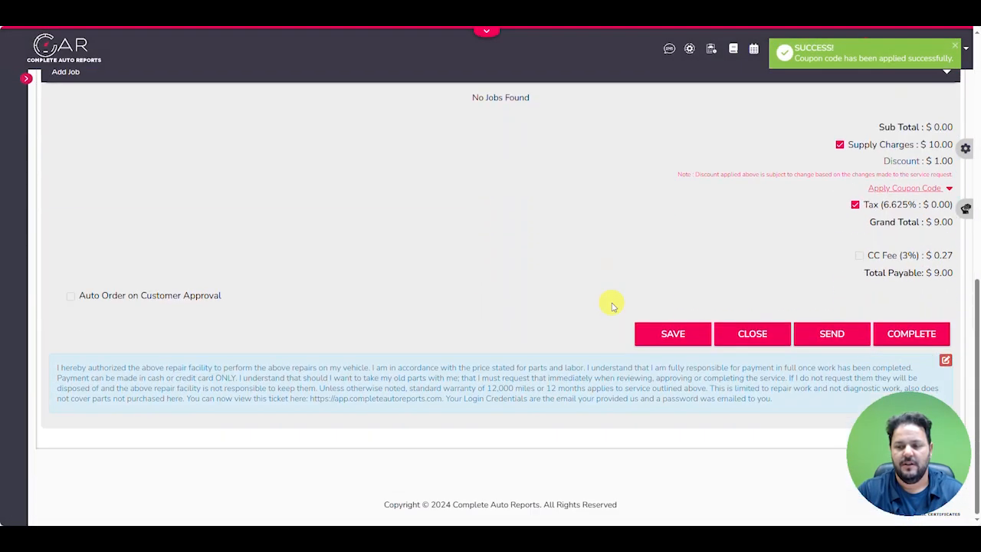
left_click(927, 188)
left_click_drag(923, 231, 937, 230)
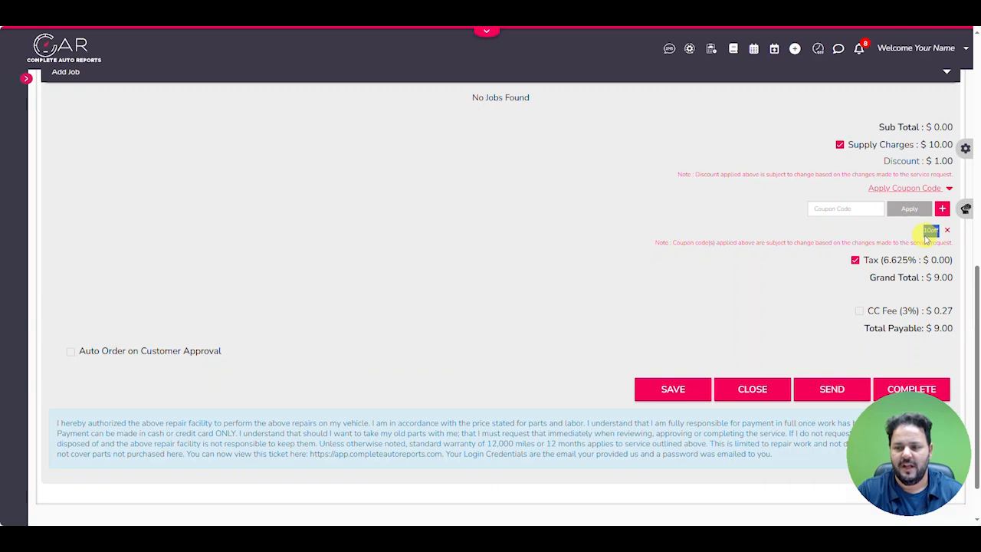
left_click_drag(882, 160, 944, 168)
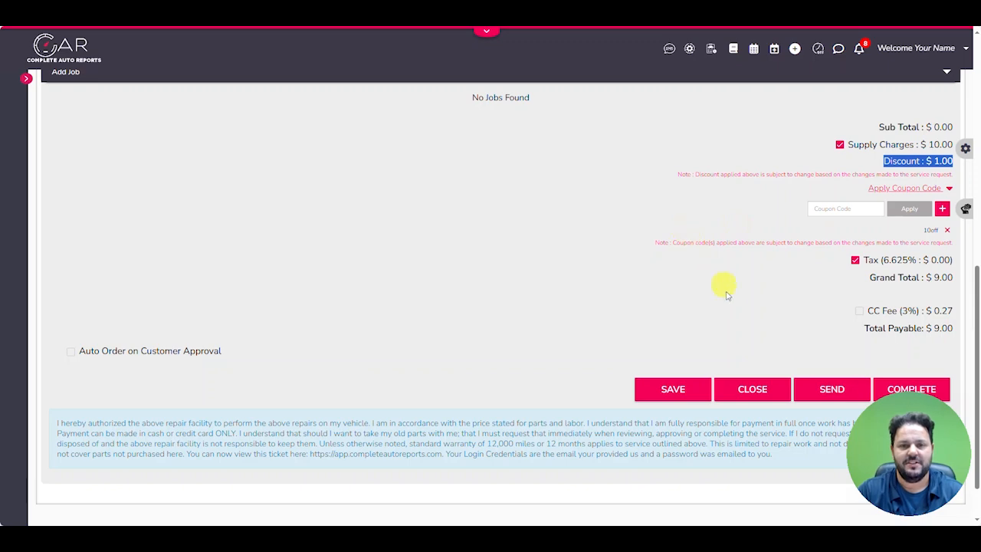
scroll(727, 295, "up", 10)
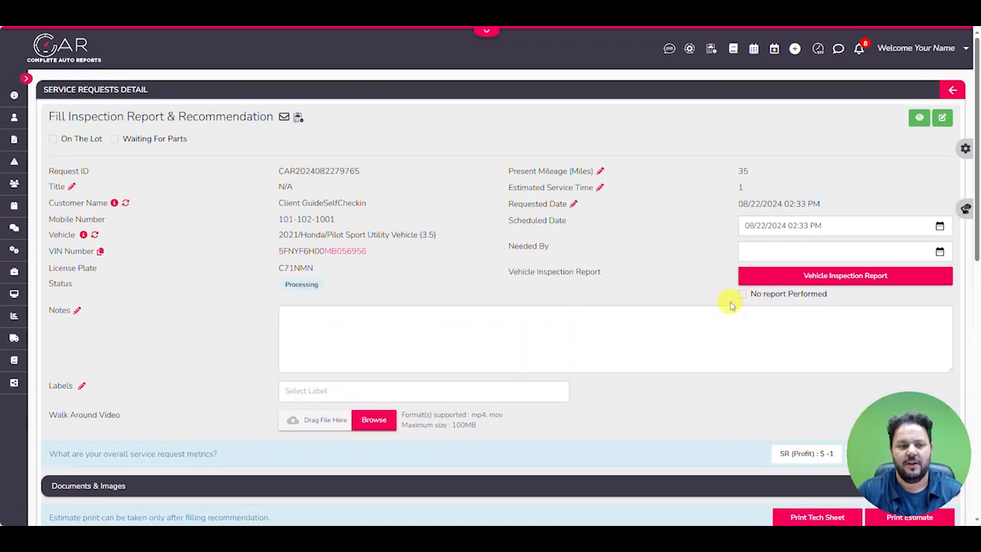
scroll(591, 219, "down", 10)
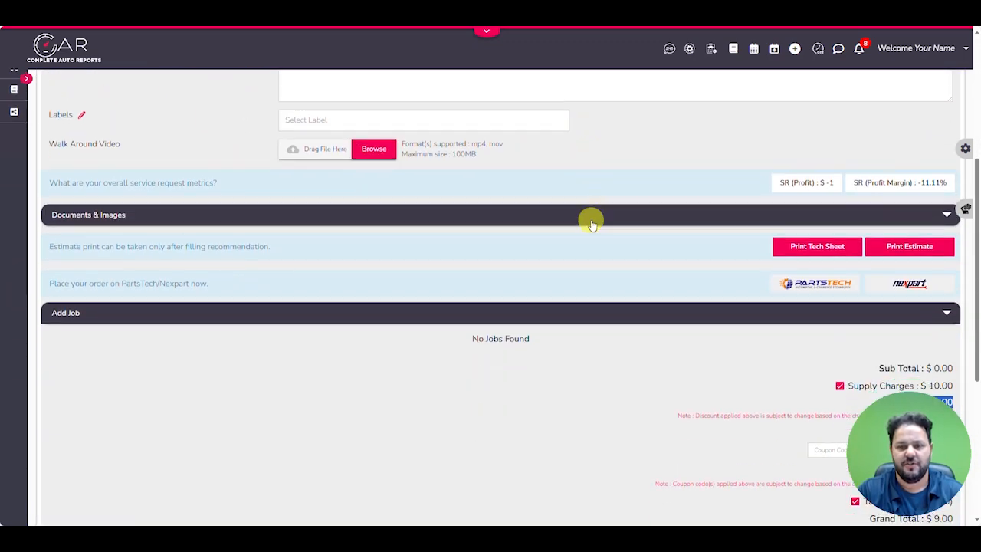
Step: Refresh the Coupon Codes list and examine the 10off coupon's name, code, type and start date
left_click(309, 26)
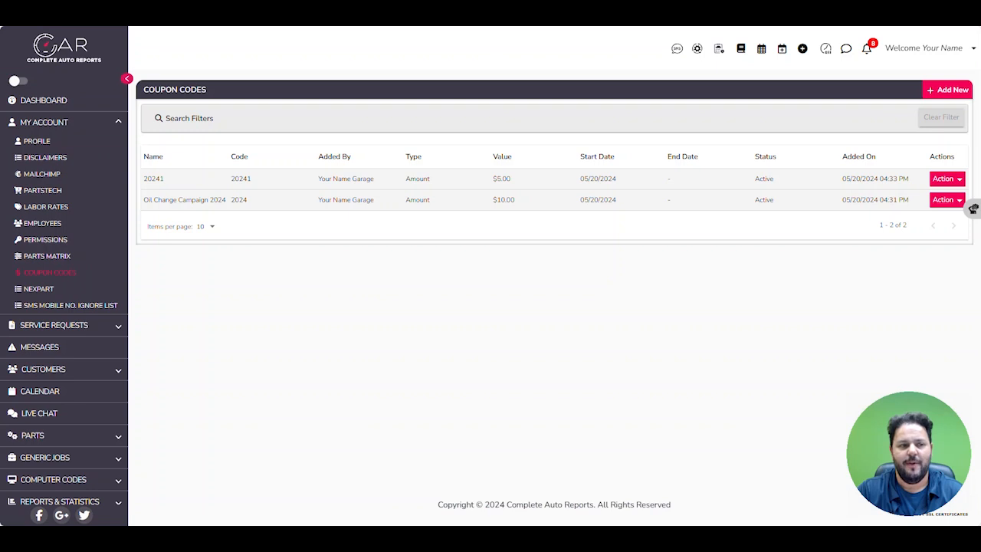
key("F5")
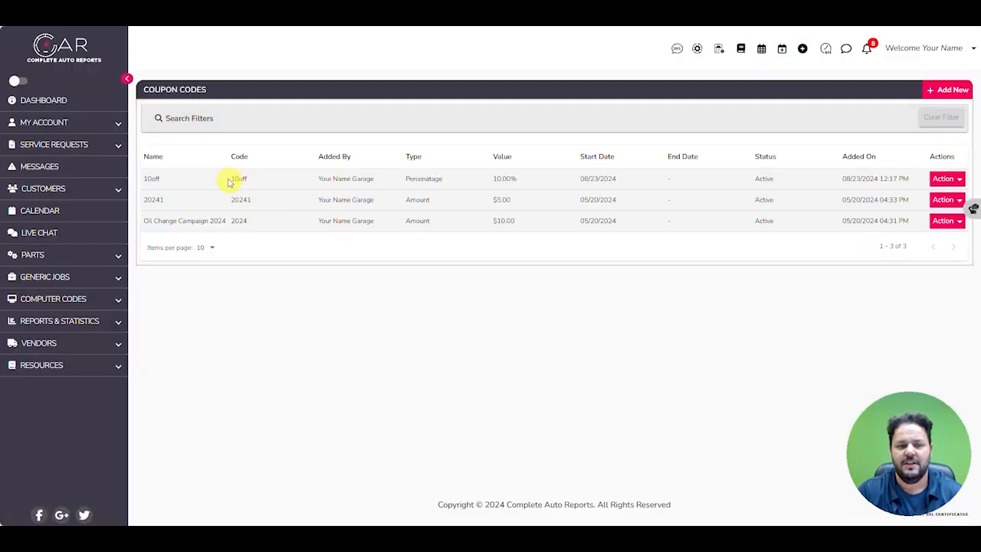
left_click_drag(228, 179, 250, 181)
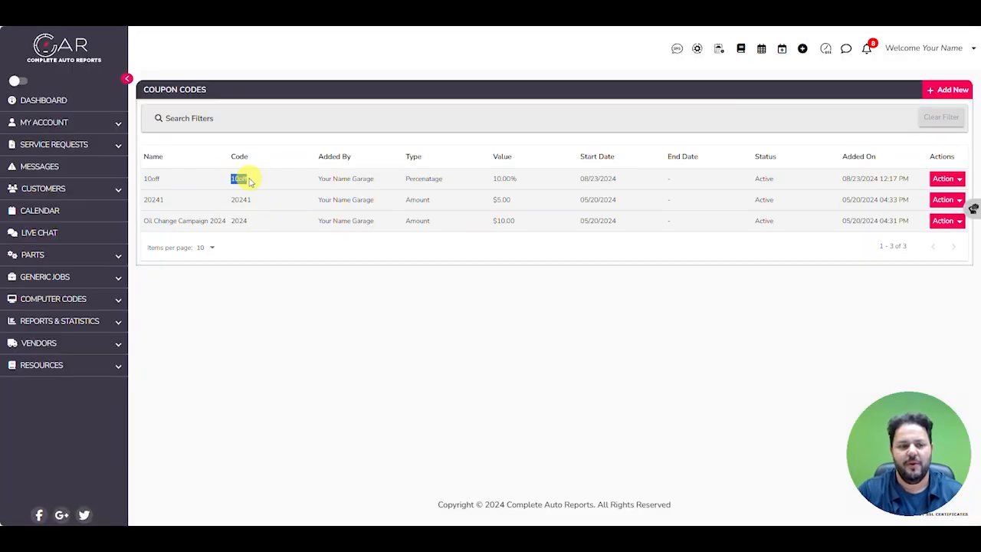
left_click_drag(145, 179, 162, 180)
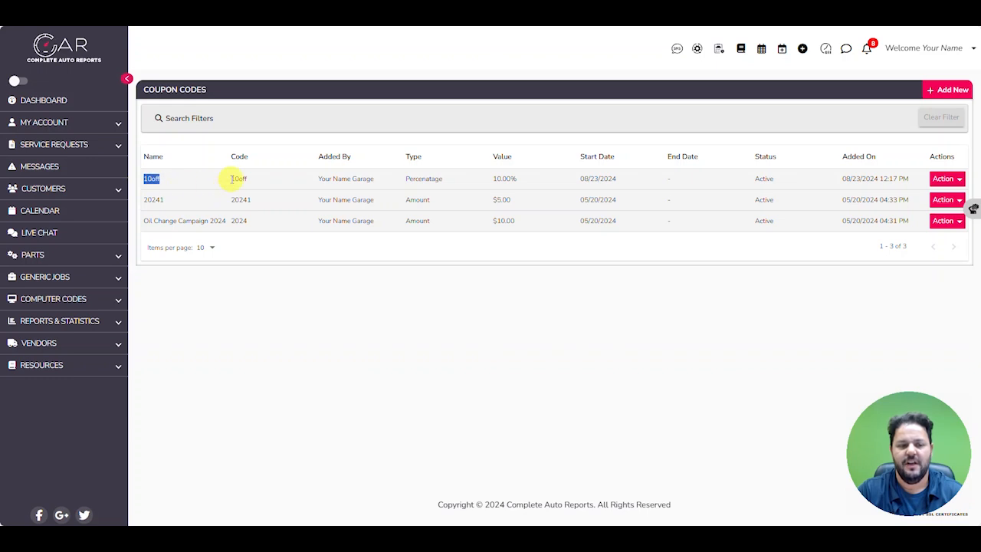
left_click_drag(230, 179, 260, 181)
left_click(259, 181)
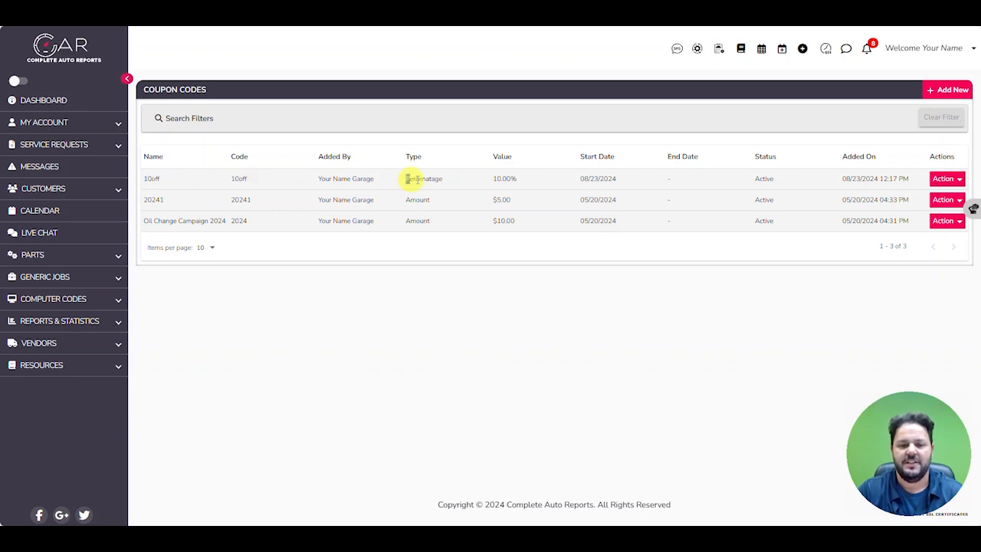
left_click_drag(407, 178, 445, 181)
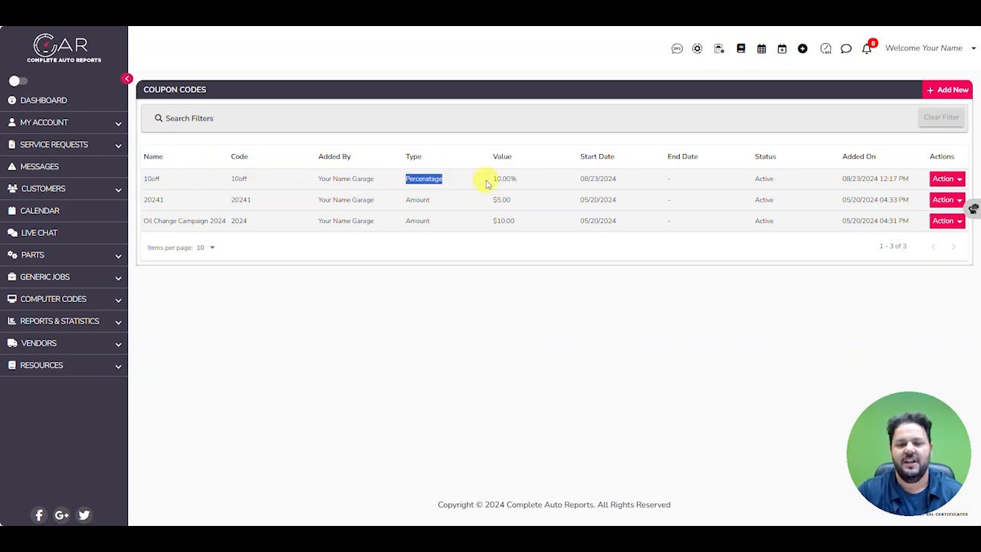
left_click(598, 181)
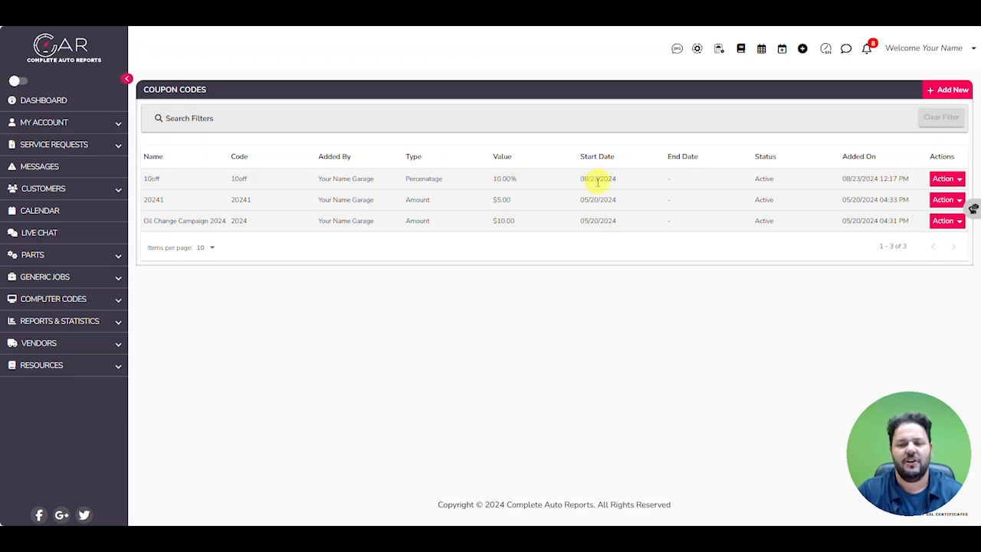
Step: Open the 10off coupon for editing and review its details and the All/Any rule matching options
left_click(943, 178)
left_click(906, 199)
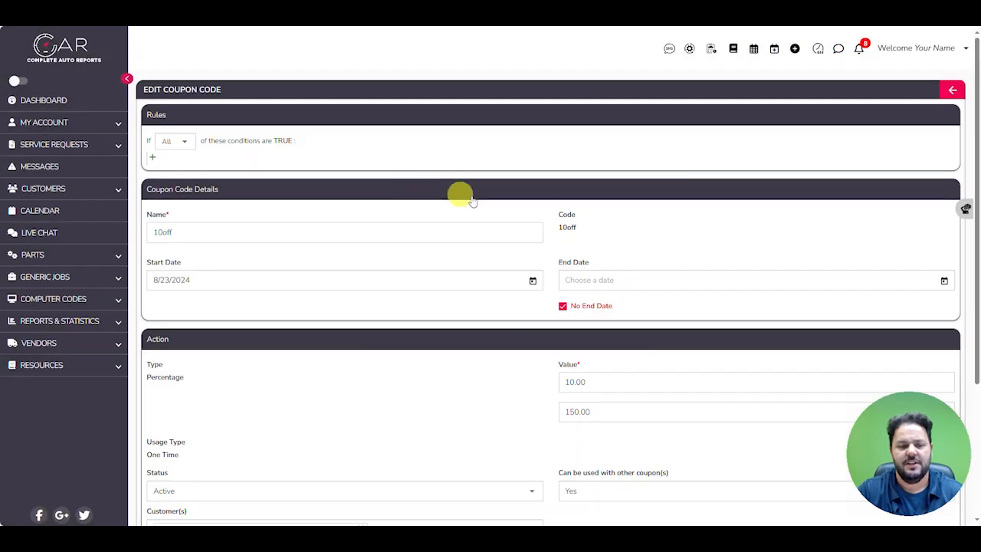
scroll(483, 199, "down", 1)
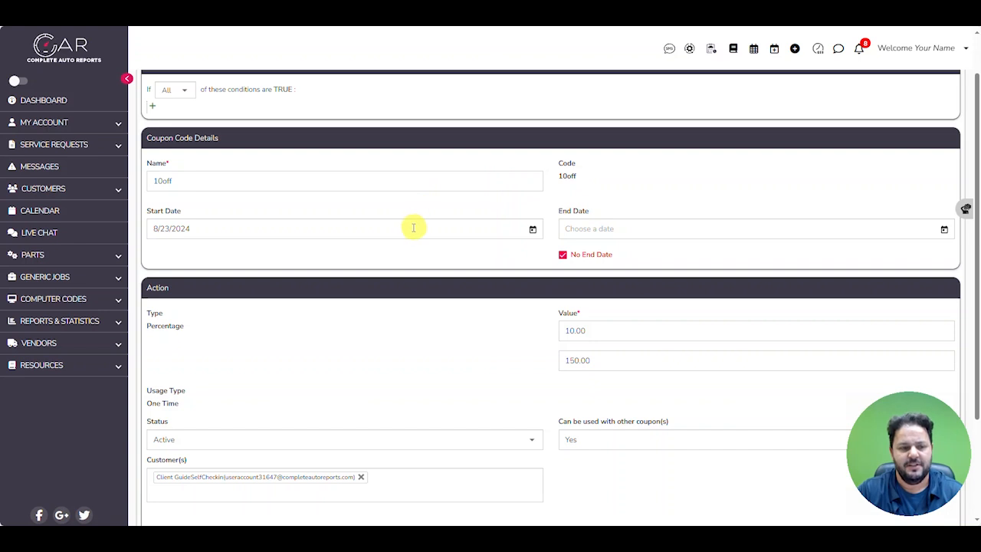
scroll(412, 225, "up", 1)
left_click(185, 144)
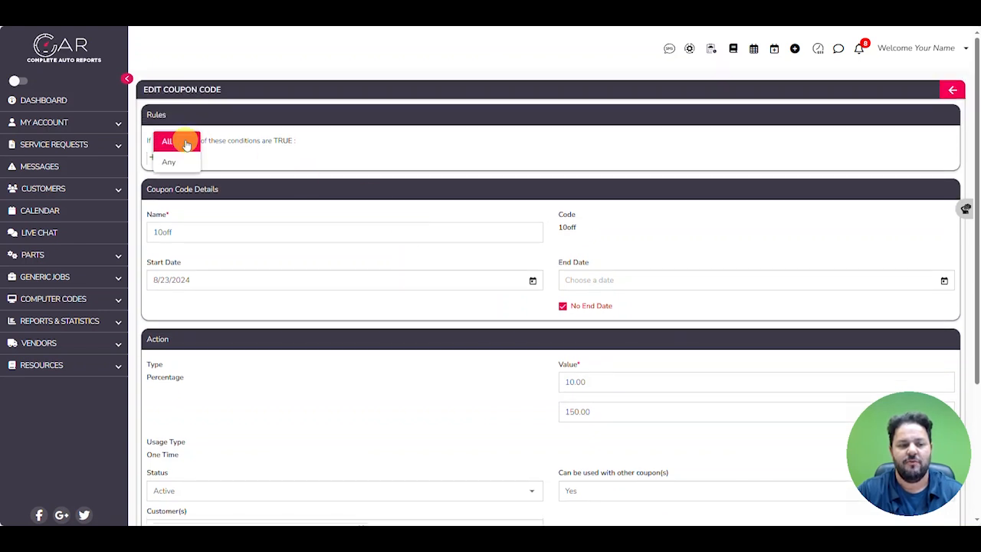
left_click(238, 155)
Step: Add a coupon rule requiring Sub Total Greater than 500 and submit it while staying on the edit page
left_click(151, 159)
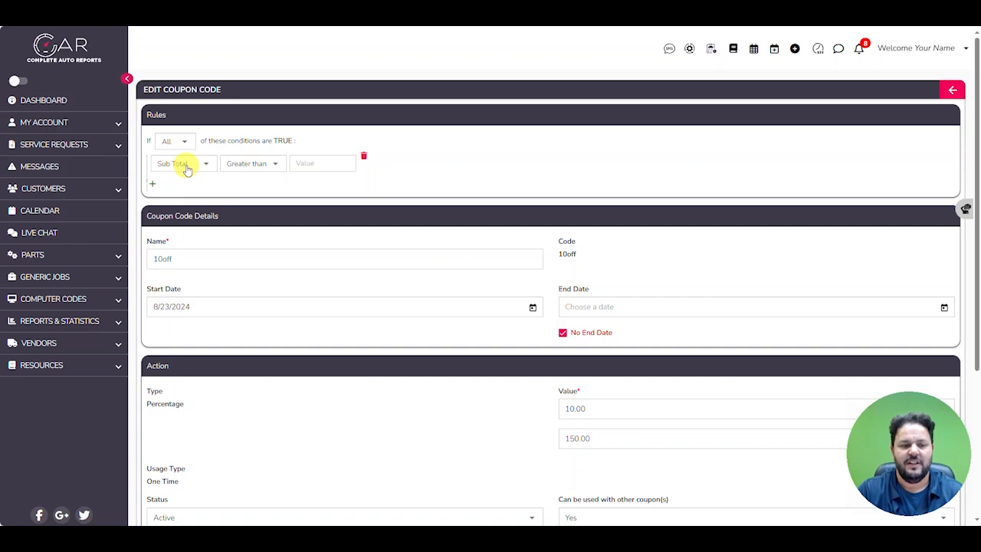
left_click(186, 169)
left_click(186, 163)
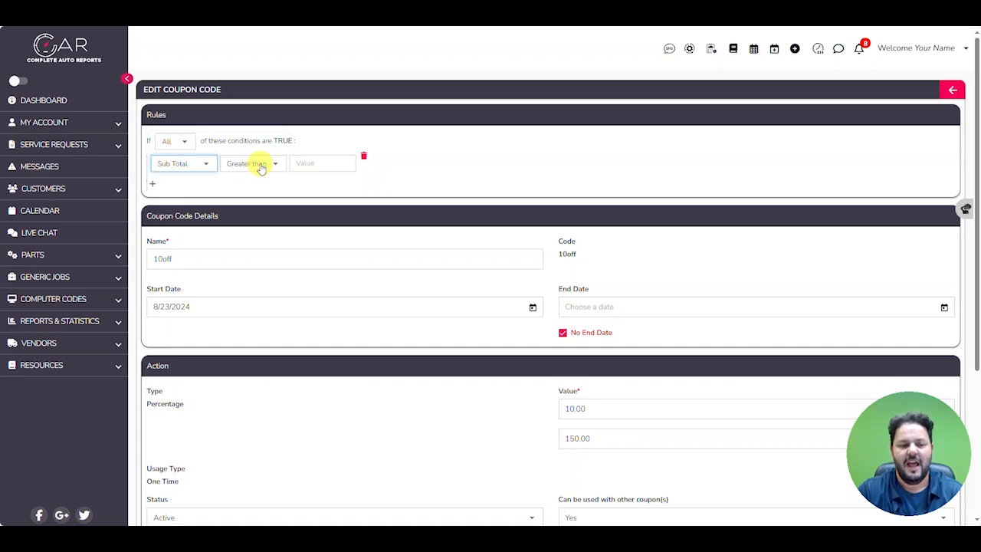
left_click(317, 162)
type("500")
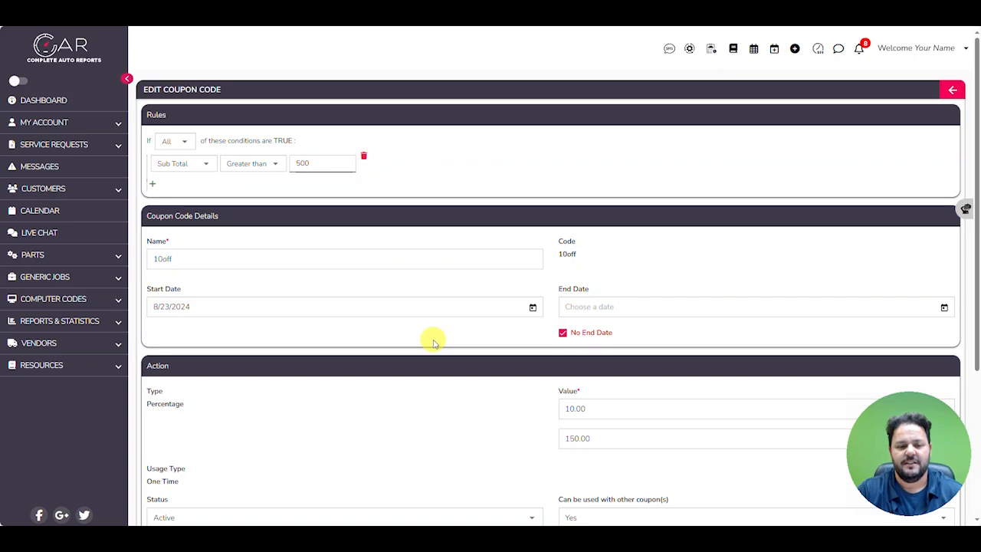
scroll(433, 342, "down", 5)
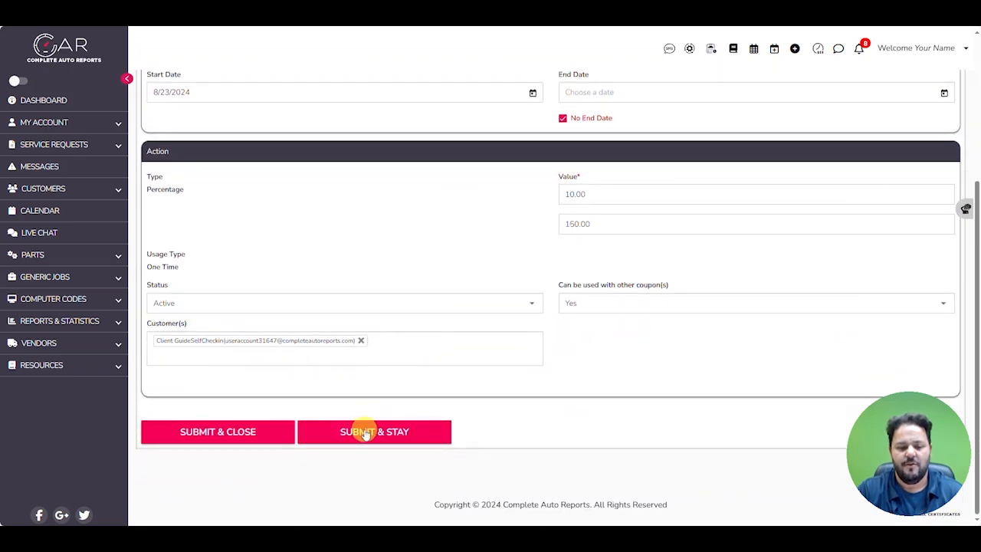
left_click(366, 432)
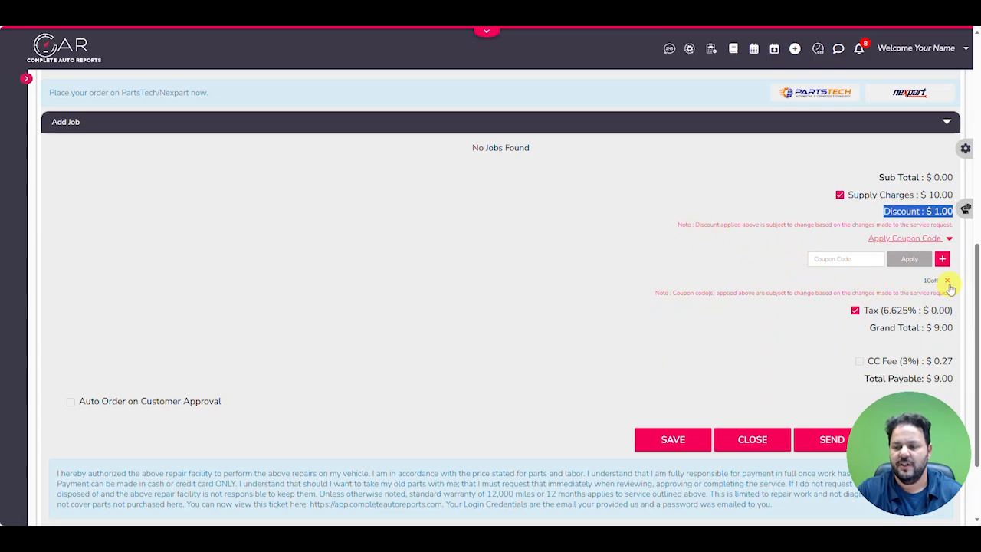
Step: Remove the applied 10off coupon from the service request and reapply it by its code 10off
left_click(948, 283)
left_click(524, 302)
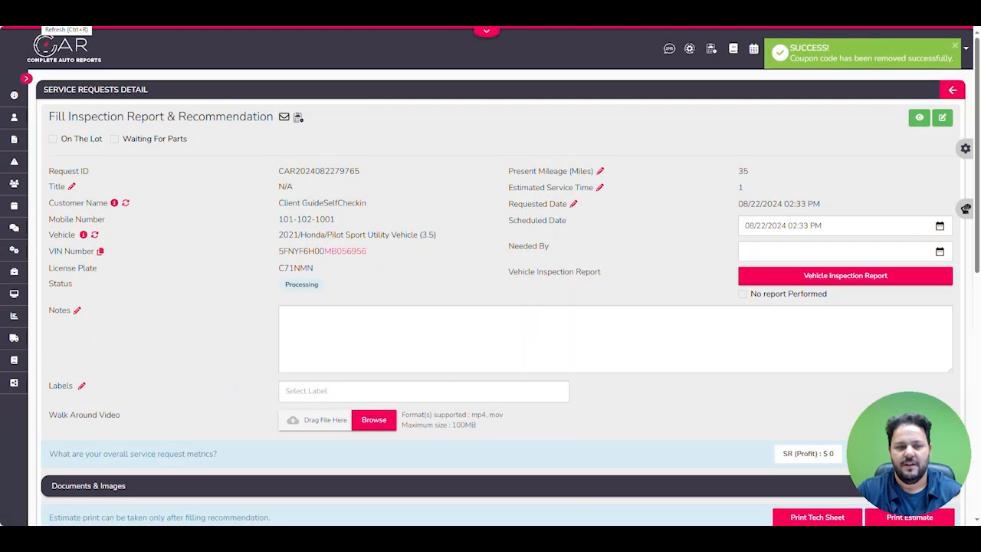
scroll(555, 328, "down", 2)
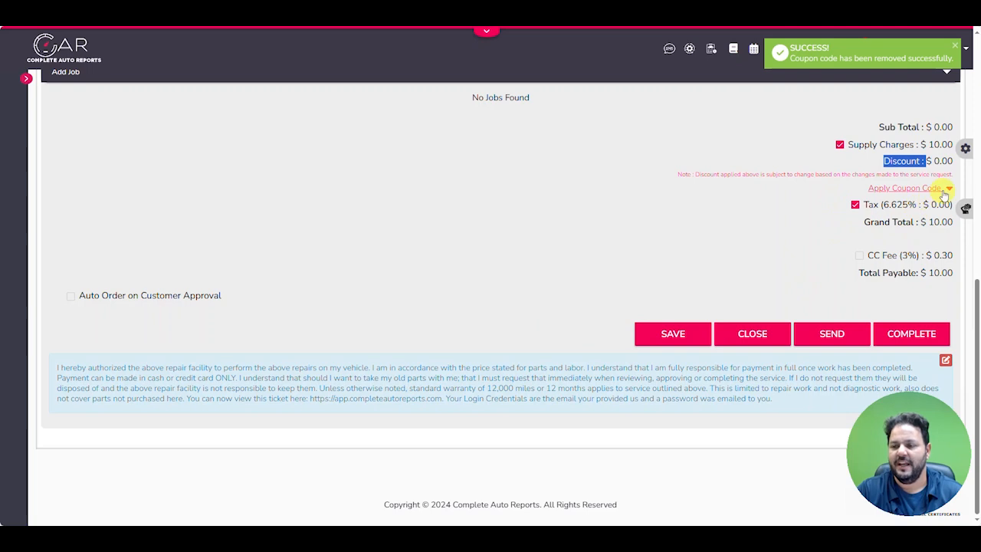
left_click(944, 189)
left_click(847, 207)
type("10d")
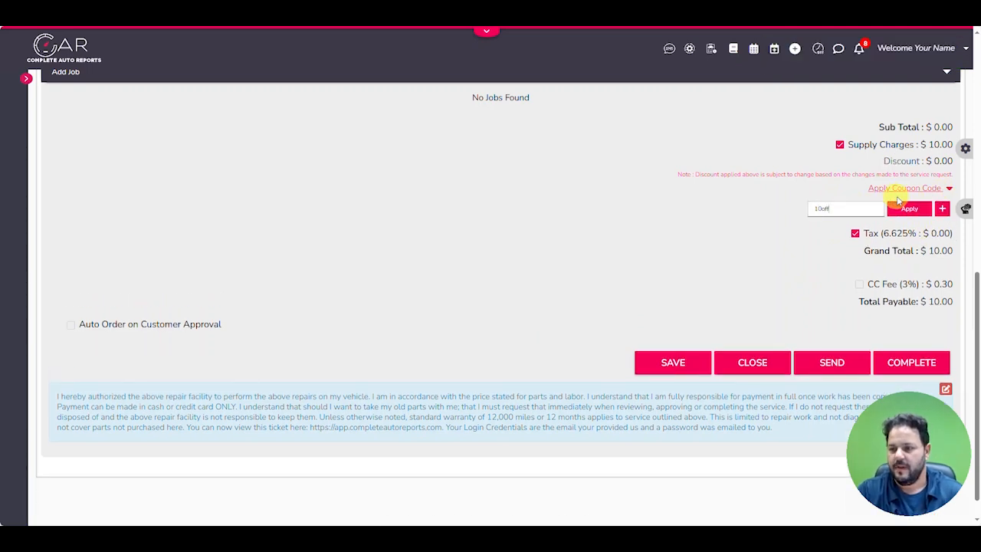
left_click(901, 206)
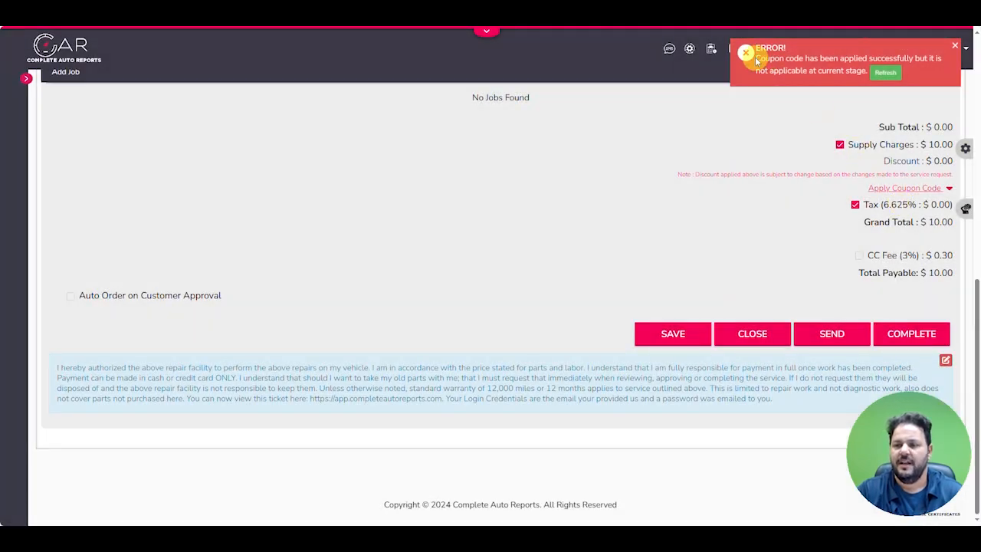
Step: Highlight and read the notification about the reapplied coupon code
left_click_drag(758, 60, 857, 70)
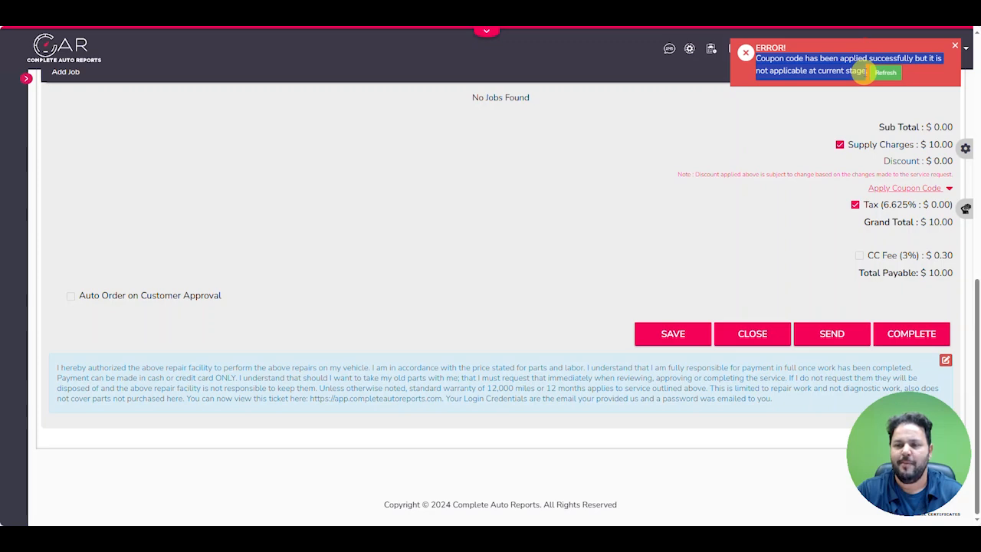
left_click_drag(866, 74, 869, 77)
left_click(869, 77)
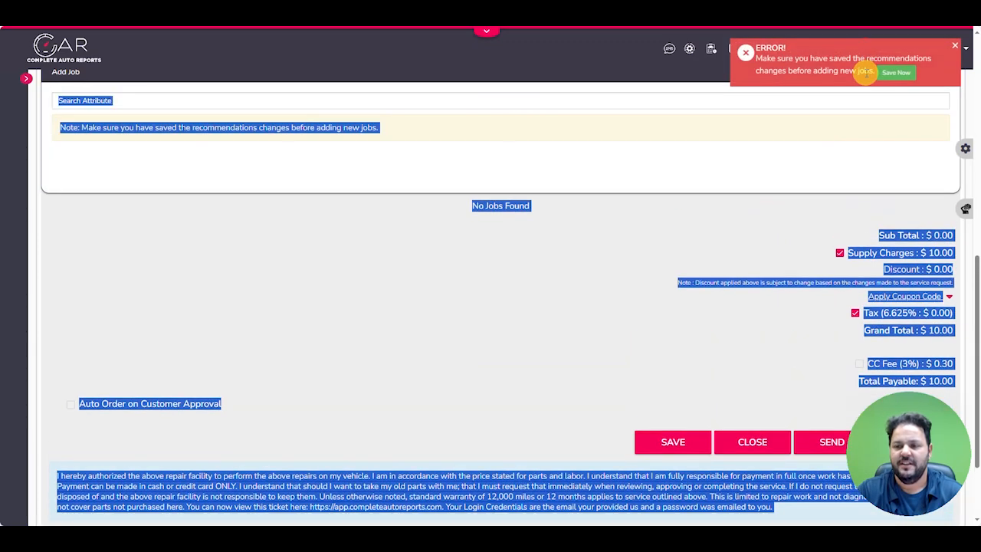
left_click(858, 71)
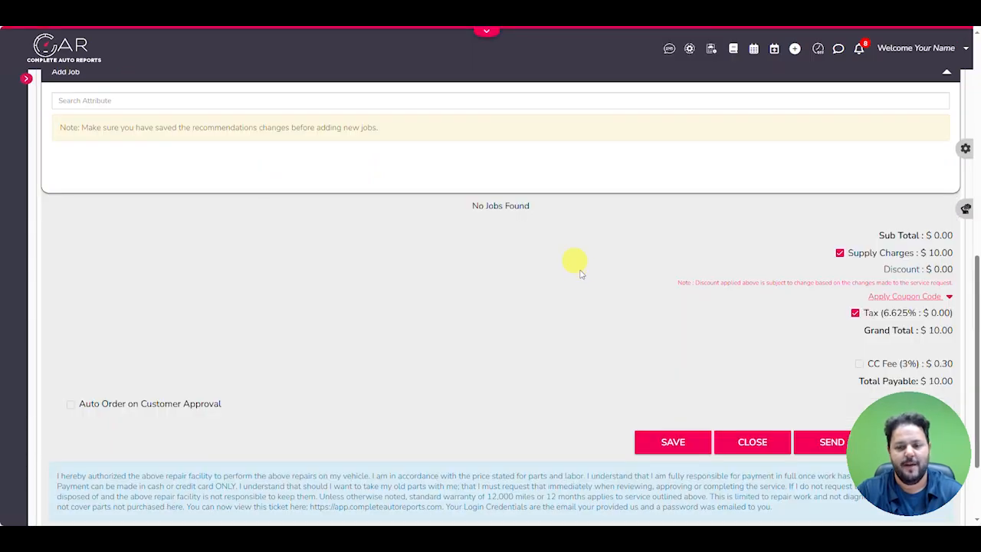
Step: Expand the service request's coupon section to check where 10off is listed and open the quick coupon creation form
scroll(578, 268, "down", 2)
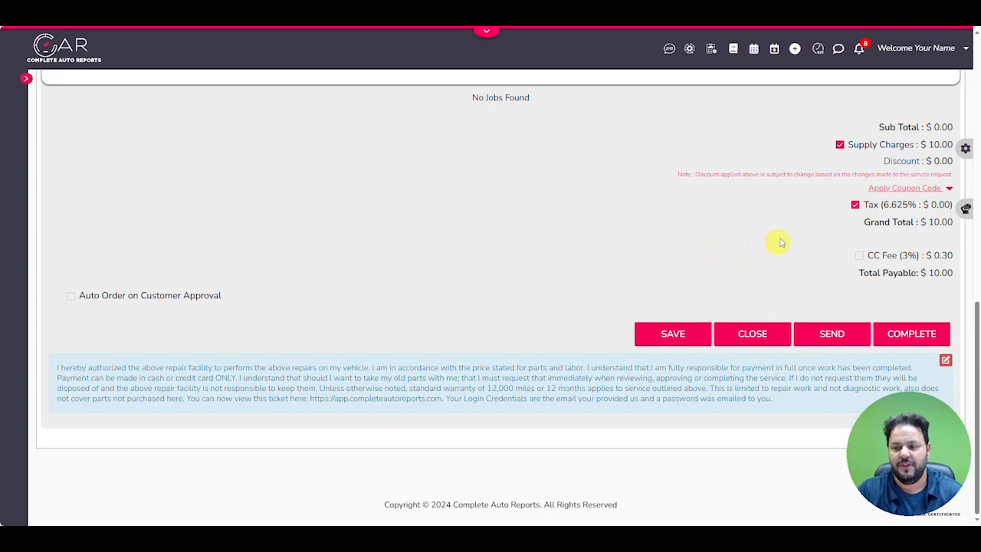
left_click(948, 189)
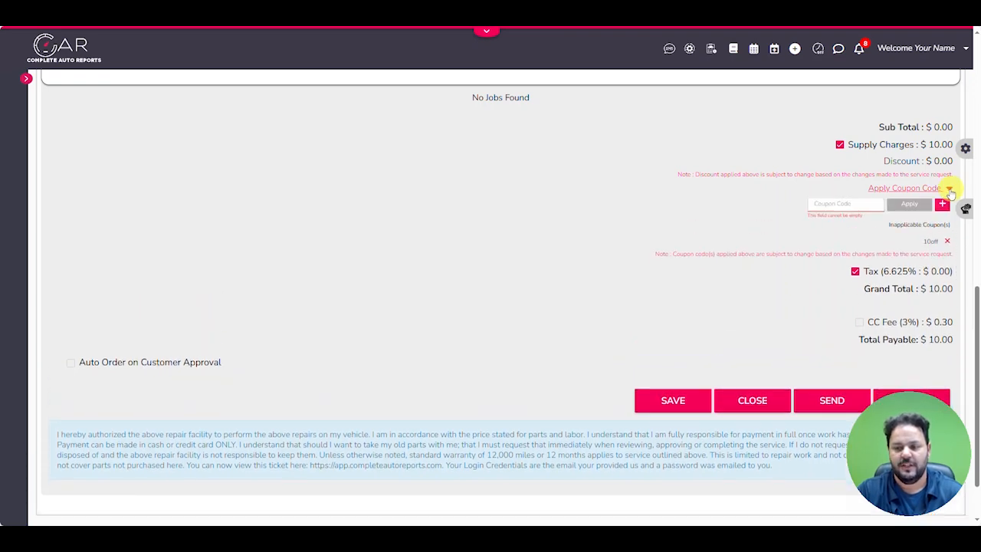
left_click(942, 209)
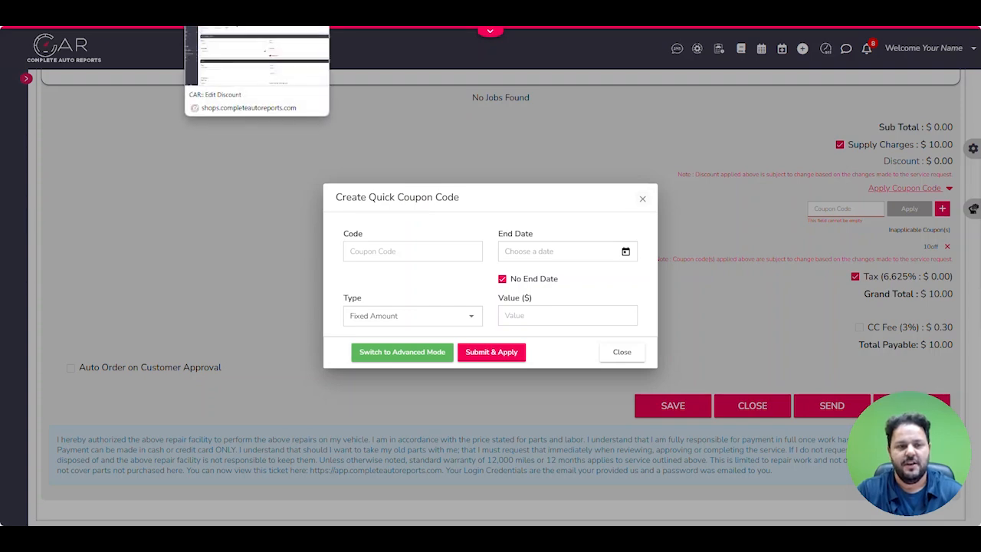
Step: Start a new coupon from the Coupon Codes list and review its rules, details and action fields, including the Type options
left_click(119, 9)
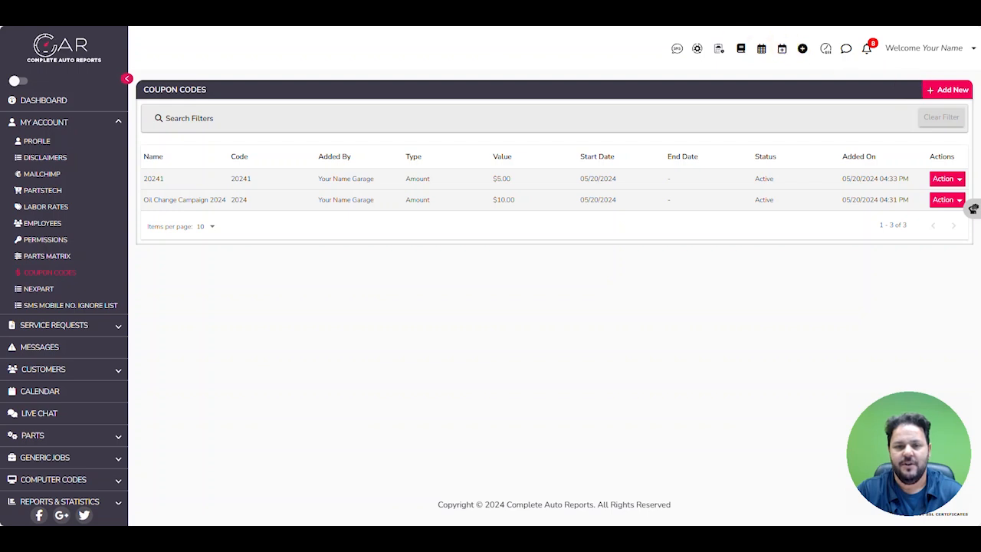
left_click(947, 90)
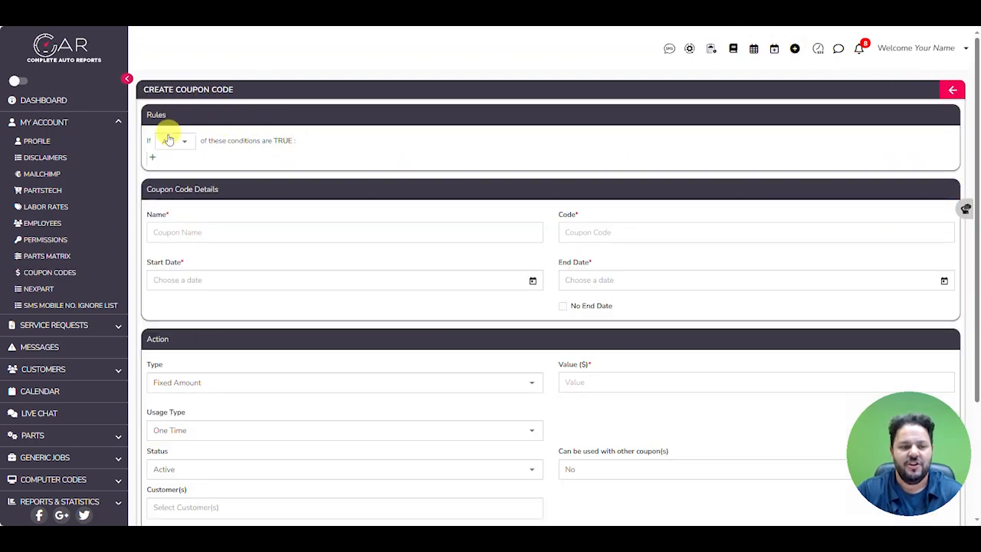
scroll(278, 174, "down", 1)
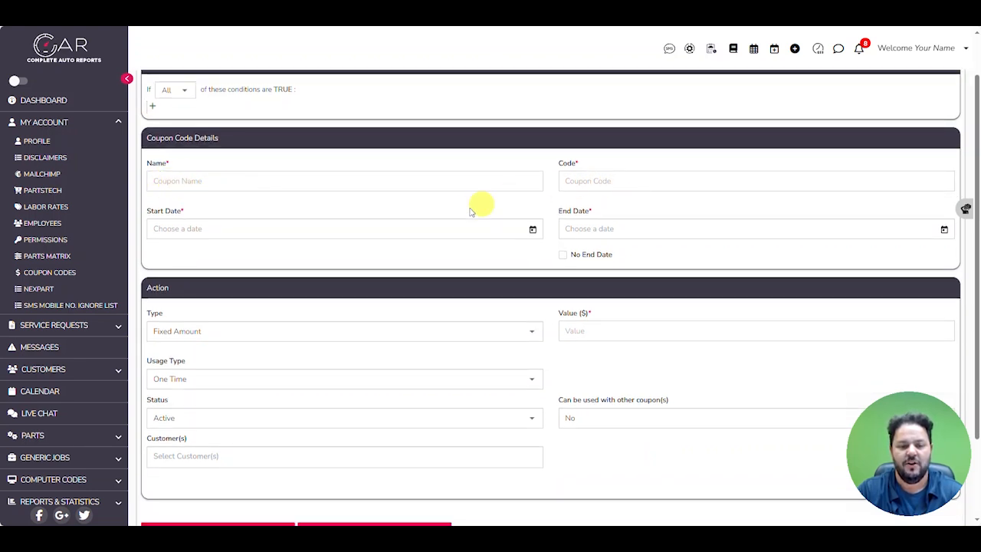
scroll(566, 223, "down", 2)
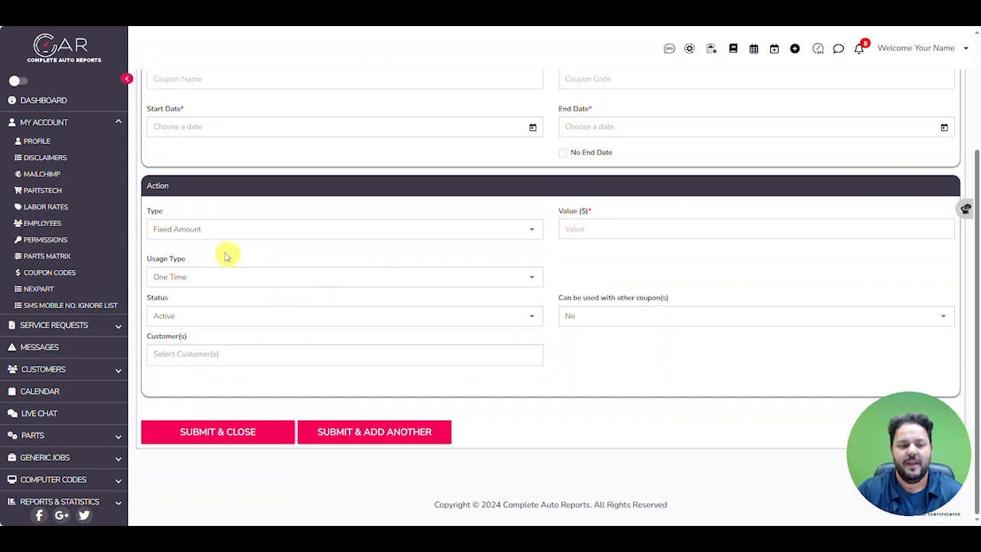
left_click(181, 234)
left_click(253, 204)
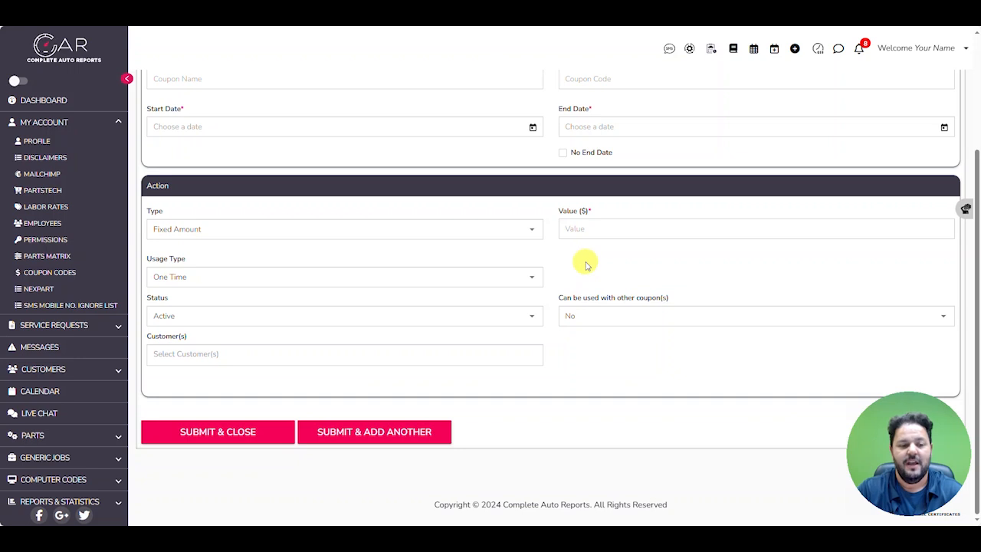
Step: Set the new coupon's Usage Type to Multiple Times and review the total and per-person usage fields
left_click(182, 280)
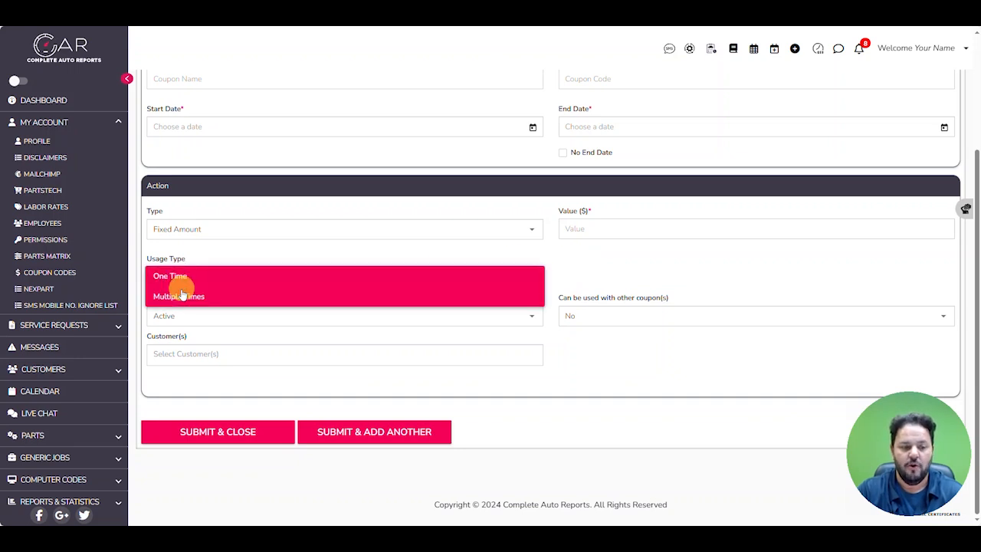
left_click(181, 297)
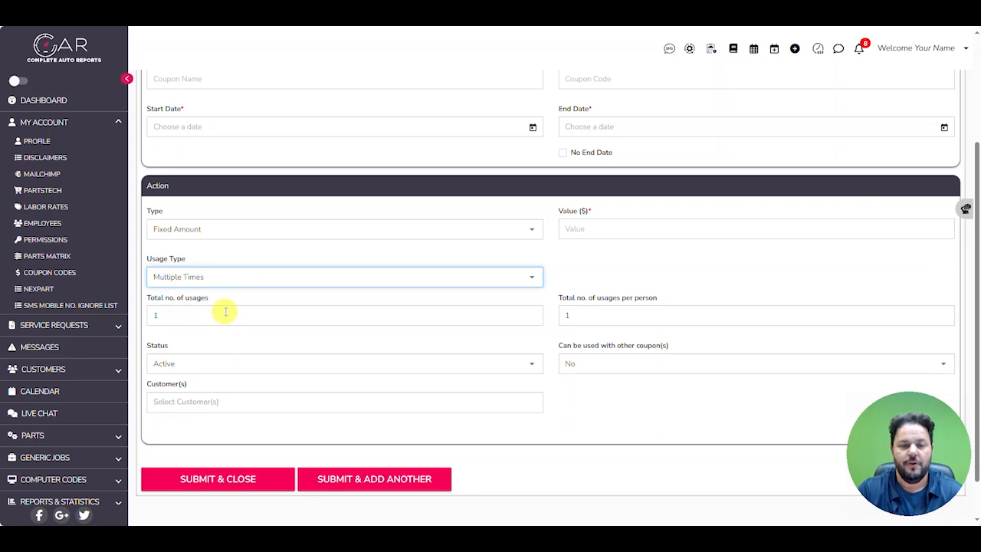
scroll(253, 299, "down", 2)
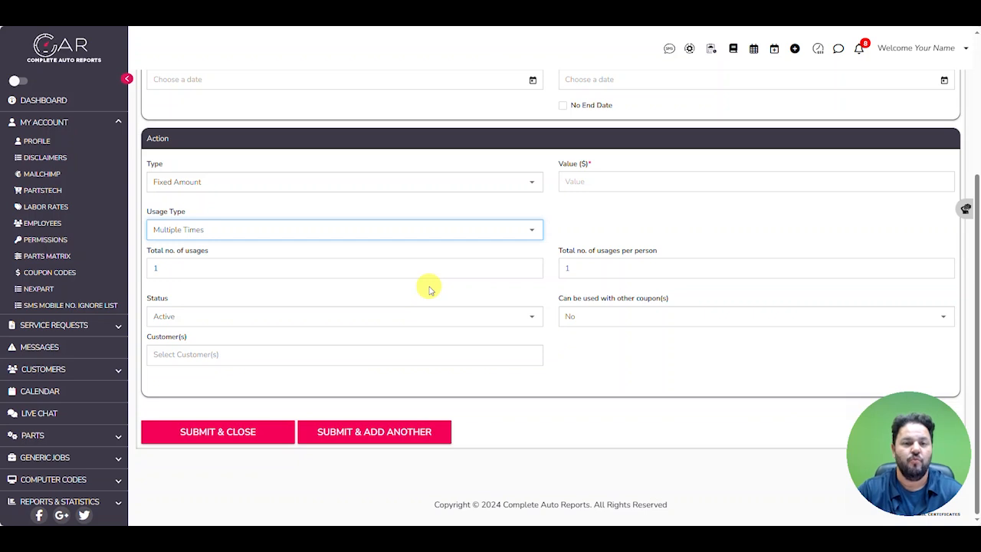
Step: Make the new coupon a Percentage type with a value of 10% and a maximum redemption limit of $500
left_click(322, 183)
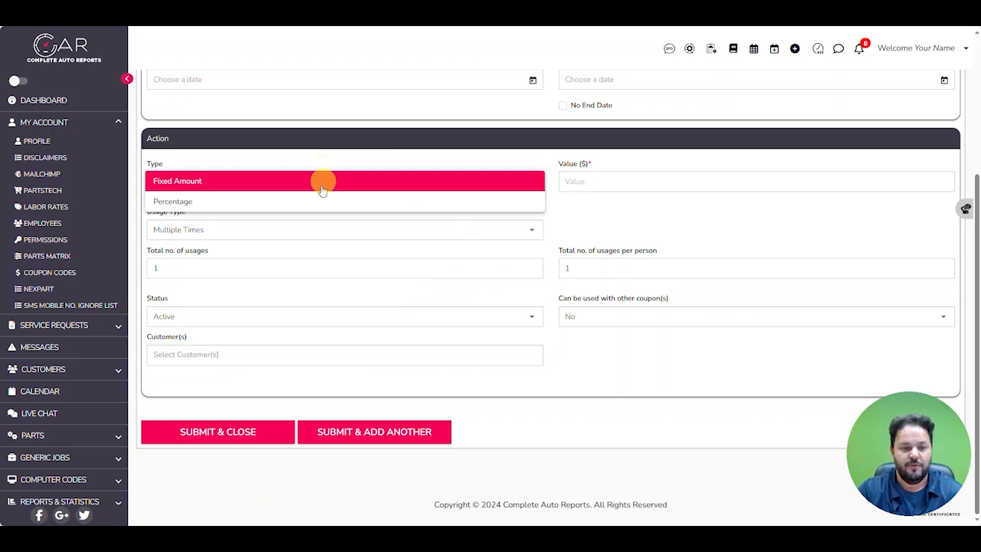
left_click(311, 200)
left_click(590, 181)
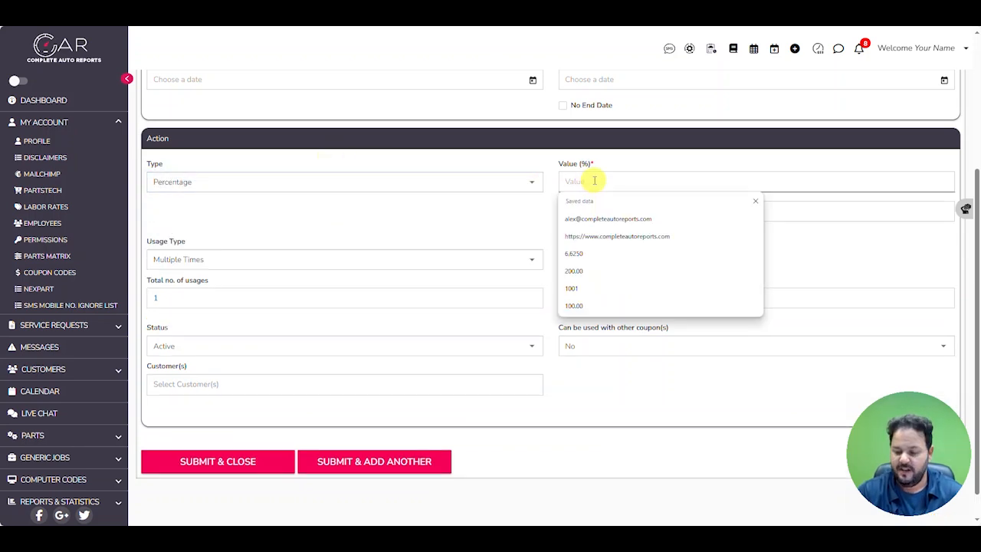
type("10")
left_click(503, 221)
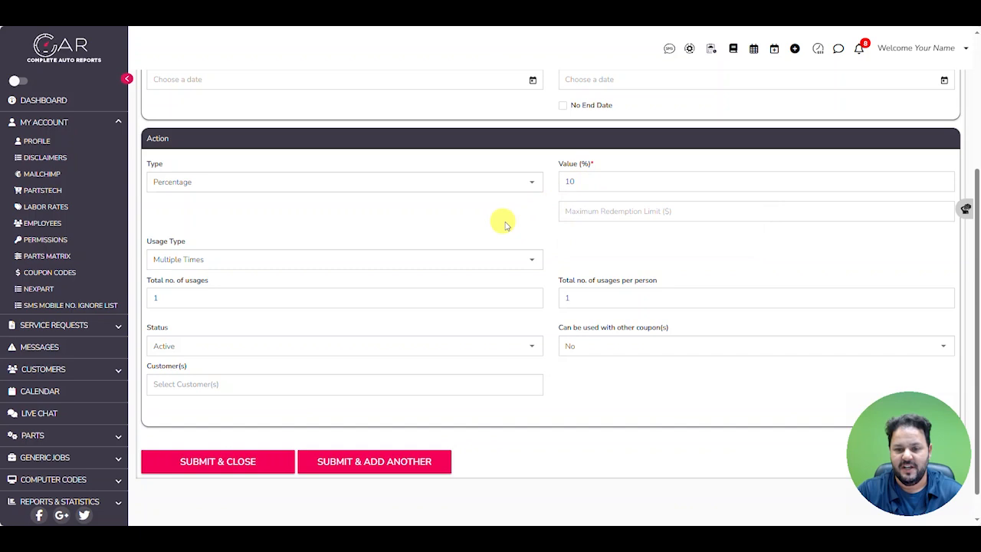
left_click(591, 212)
type("500")
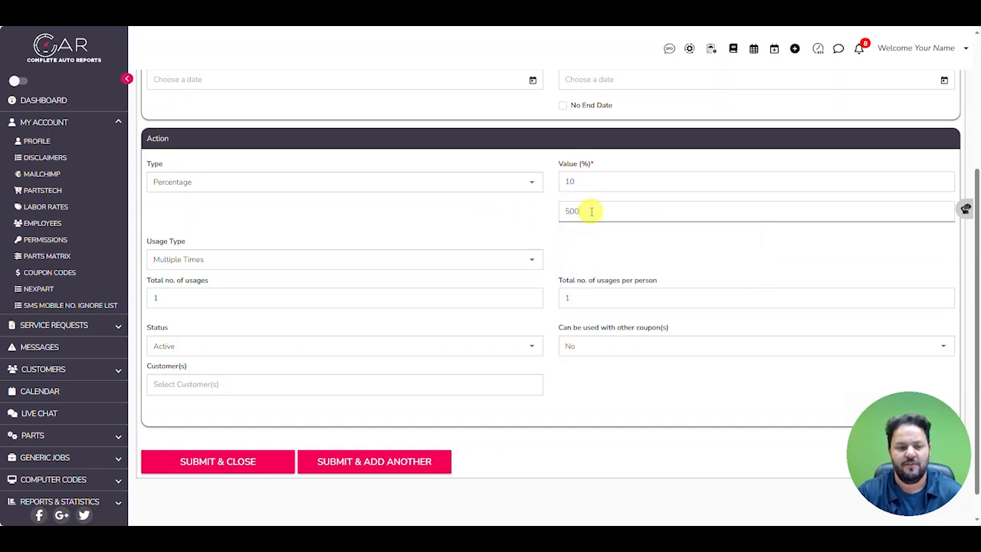
left_click(452, 214)
Step: Set the new coupon's Usage Type to One Time
scroll(222, 318, "down", 1)
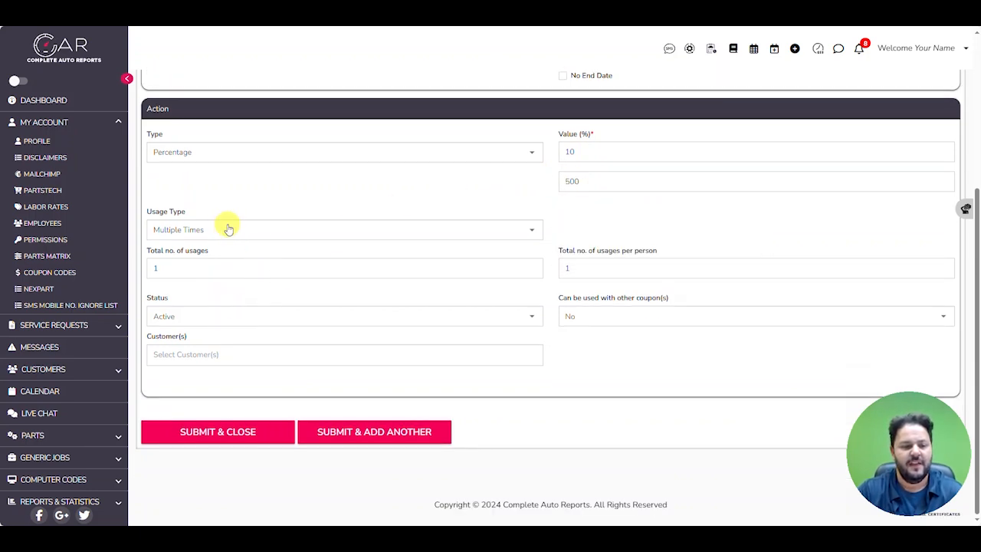
left_click(228, 229)
left_click(204, 207)
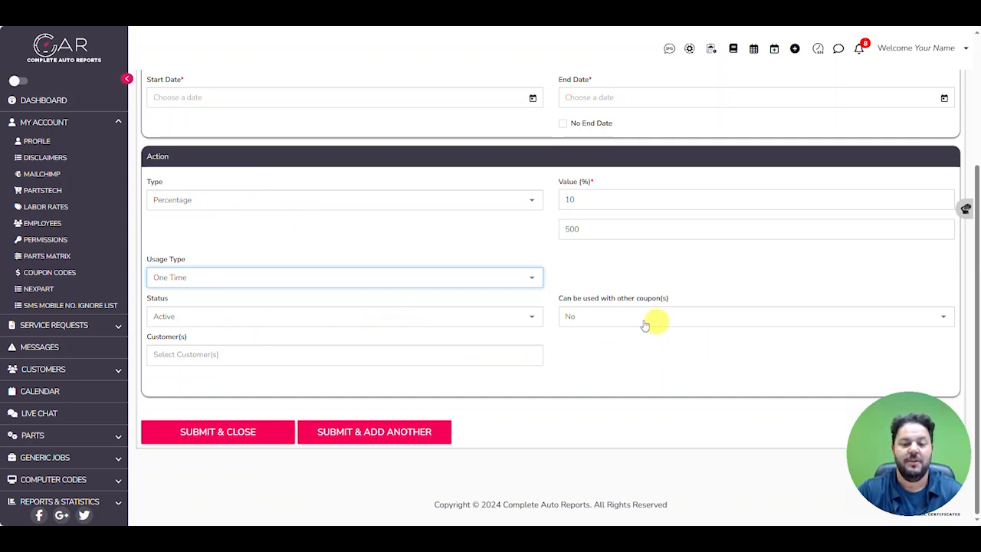
Step: Restrict the coupon to one customer found by searching for guide, and try to submit it with the option to add another
left_click(165, 354)
type("guide")
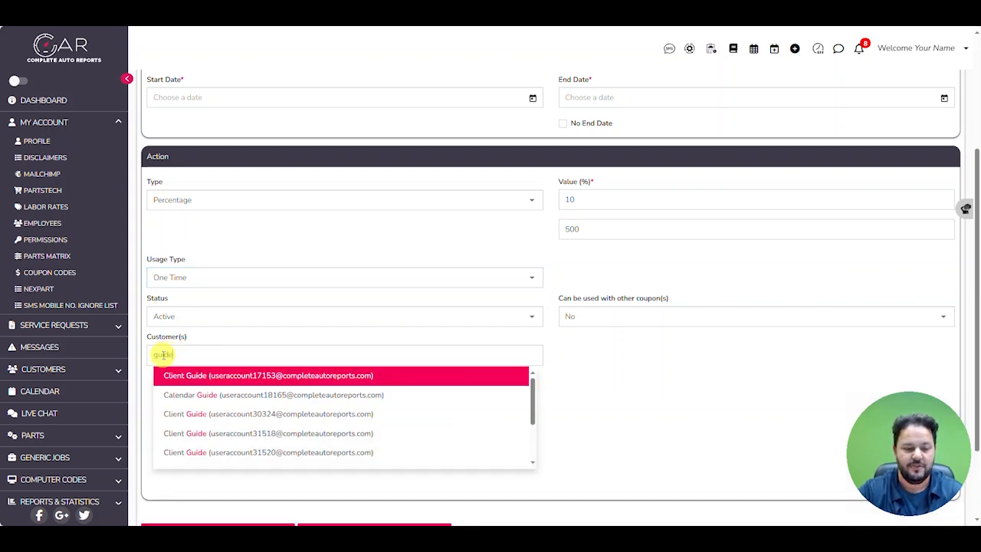
left_click(192, 395)
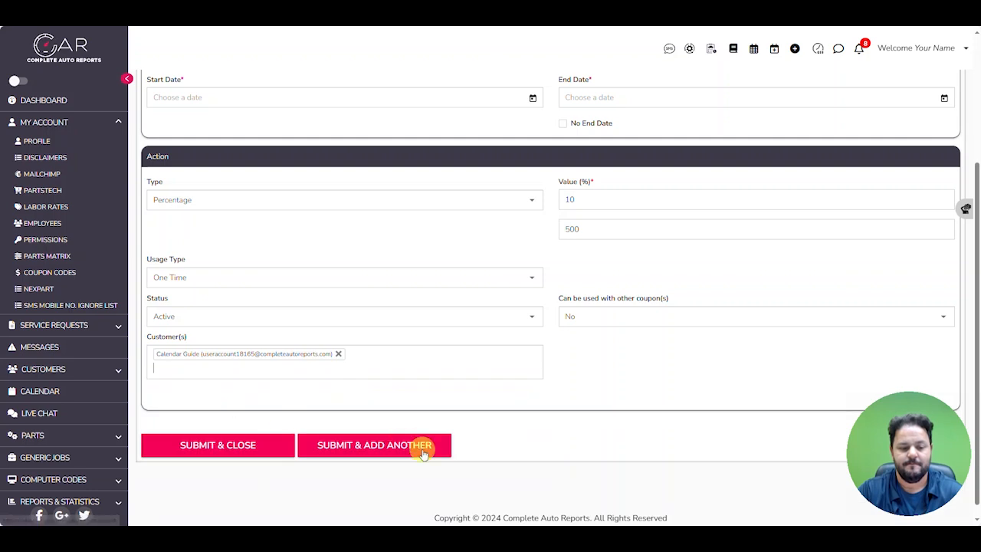
left_click(423, 447)
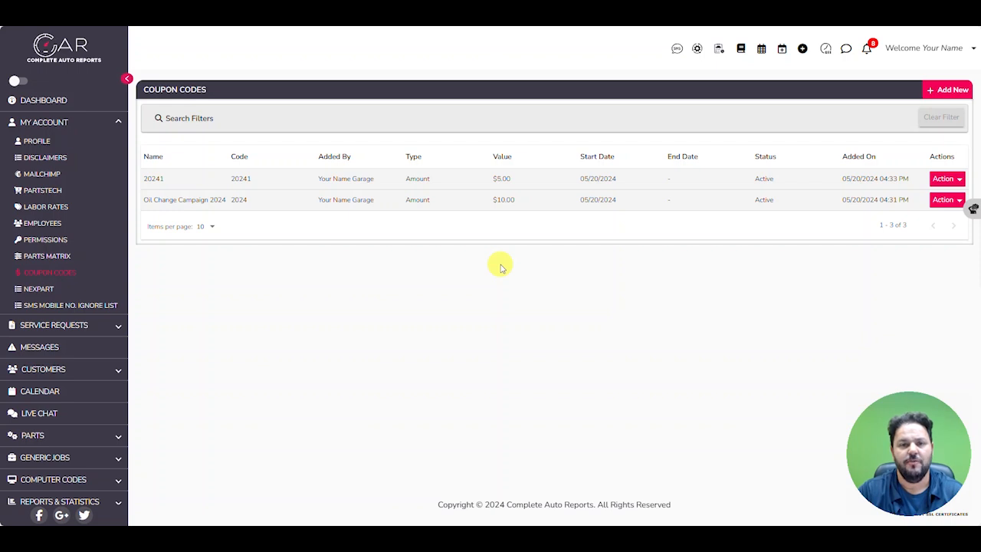
Step: Expand the list of training videos on the Coupon Codes page
left_click(971, 208)
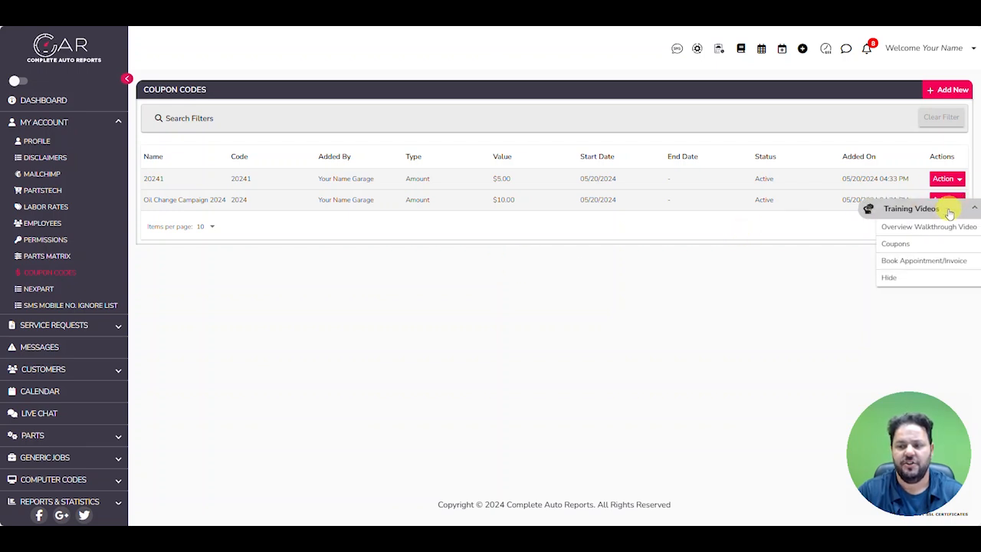